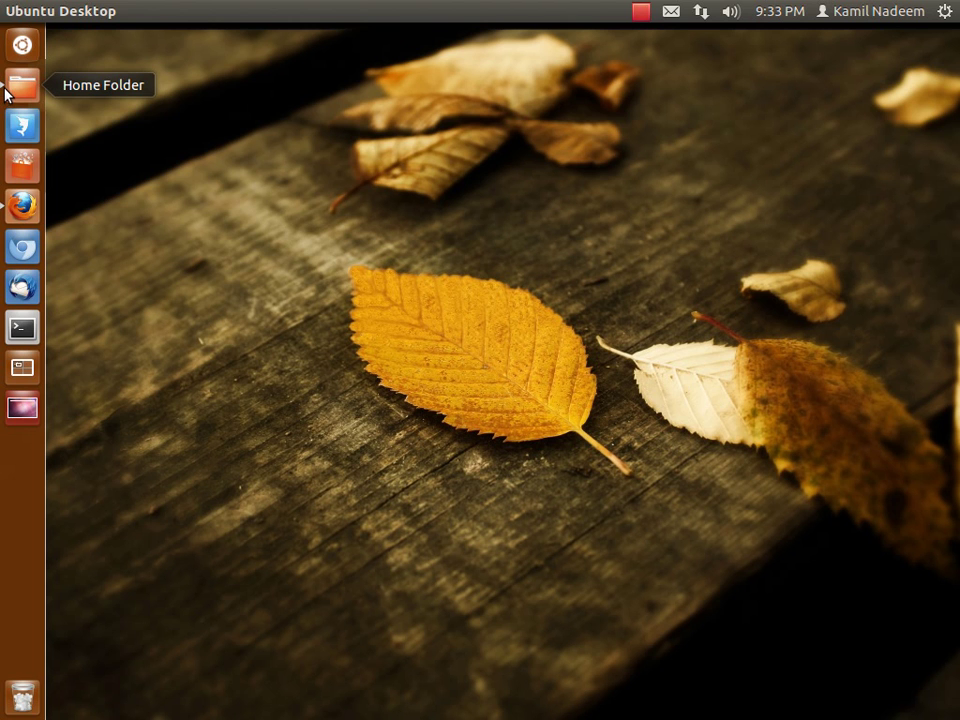
Step: Quit Firefox from its launcher menu and dismiss the home folder launcher menu
right_click(22, 205)
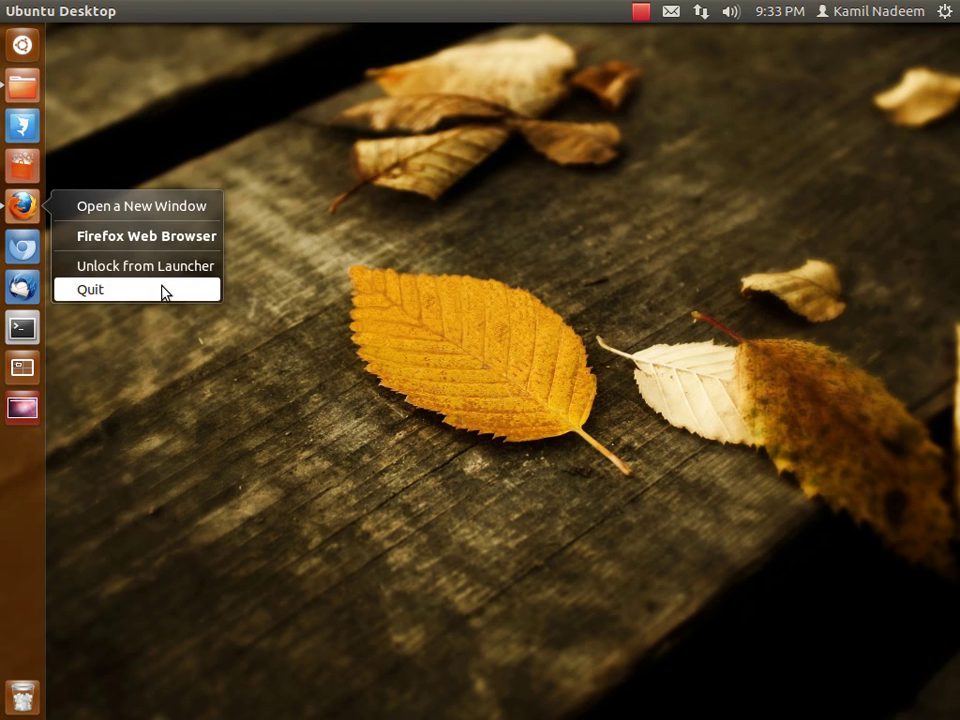
click(163, 291)
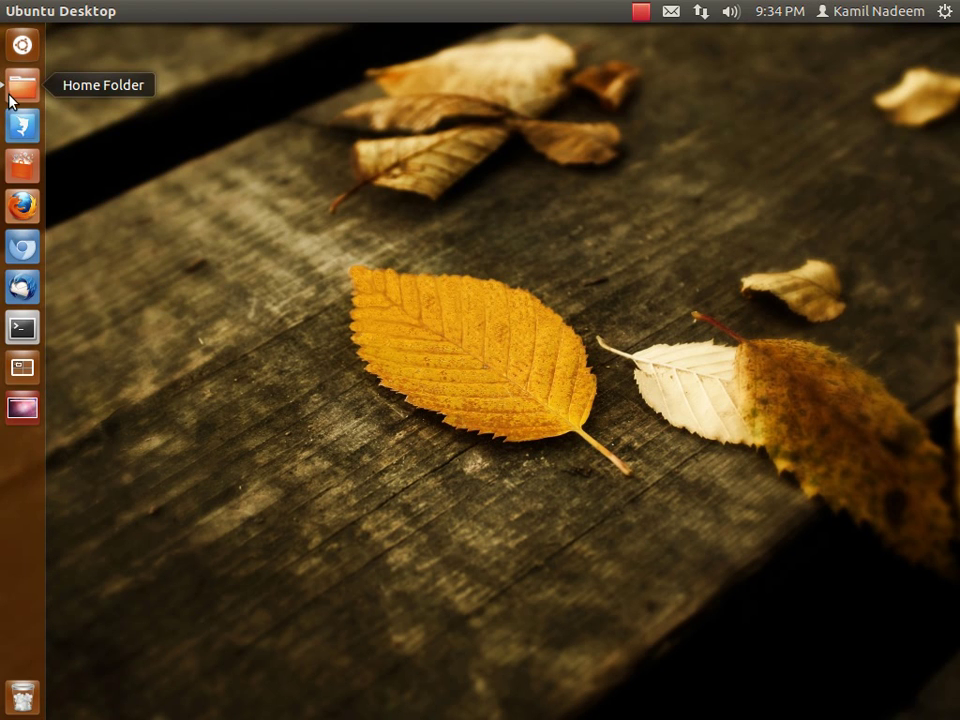
right_click(12, 92)
click(155, 305)
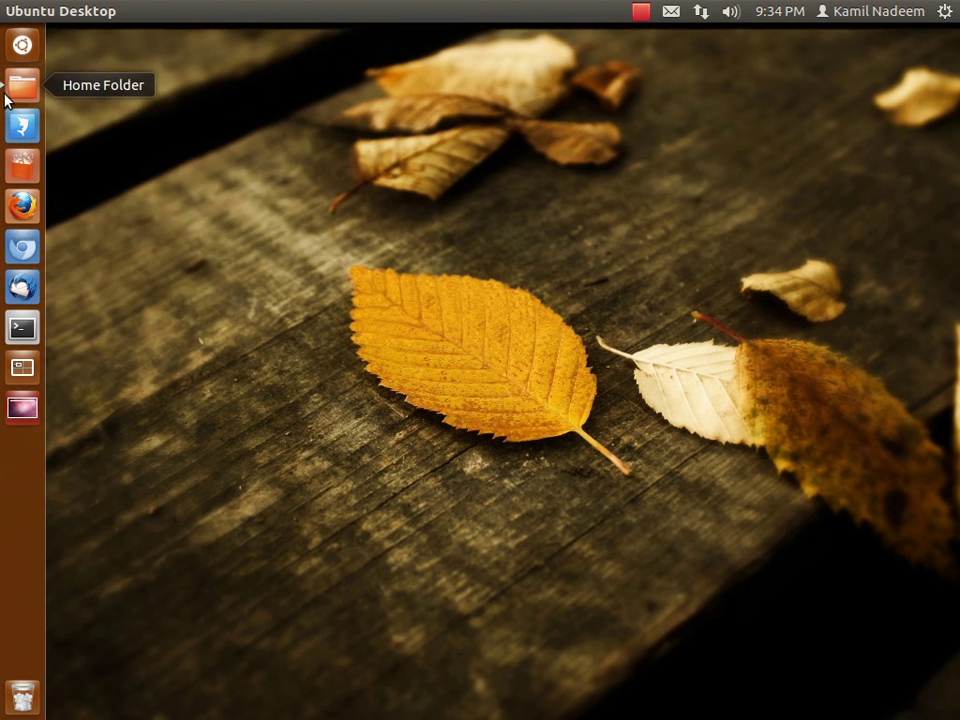
right_click(10, 92)
click(150, 285)
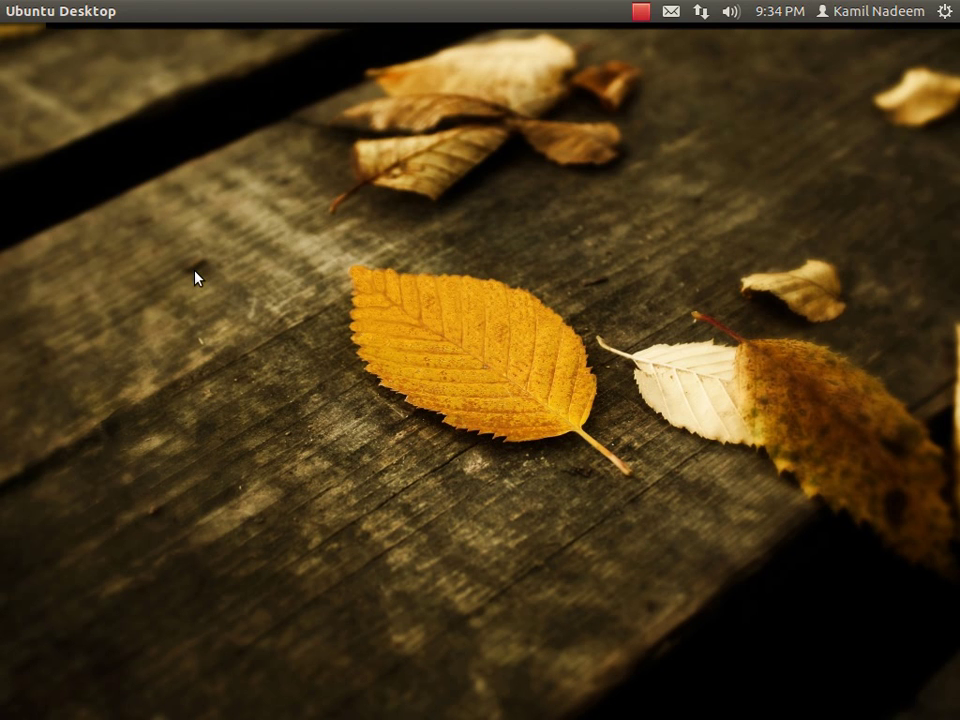
Step: Launch LibreOffice Writer from Recent Apps in the Dash, opening blank Untitled 1
key(super)
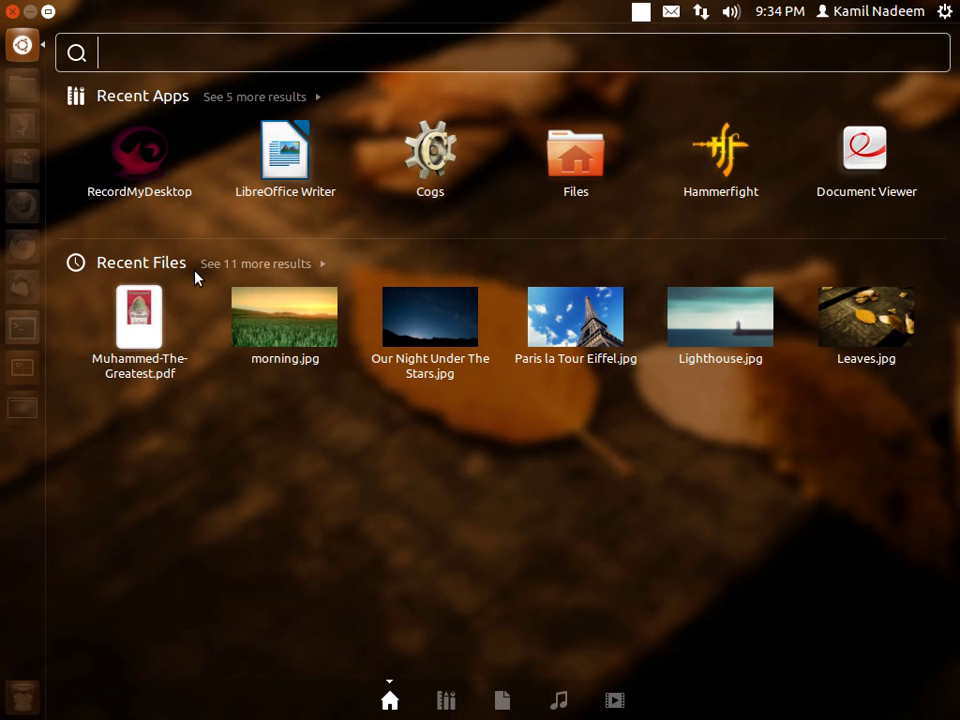
key(Up)
key(Up)
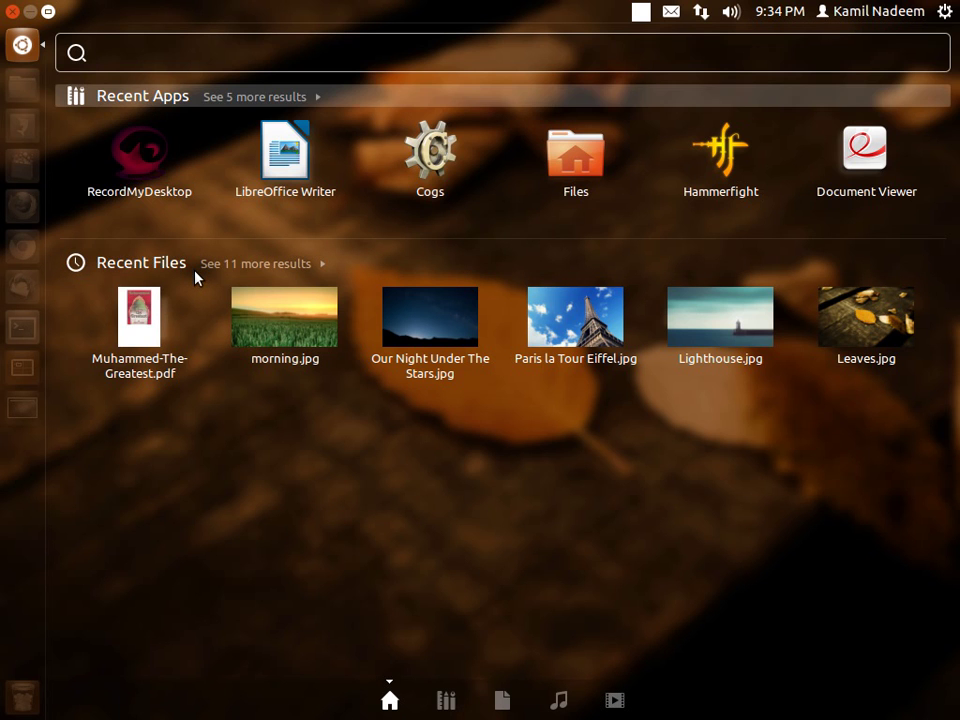
key(Down)
key(Right)
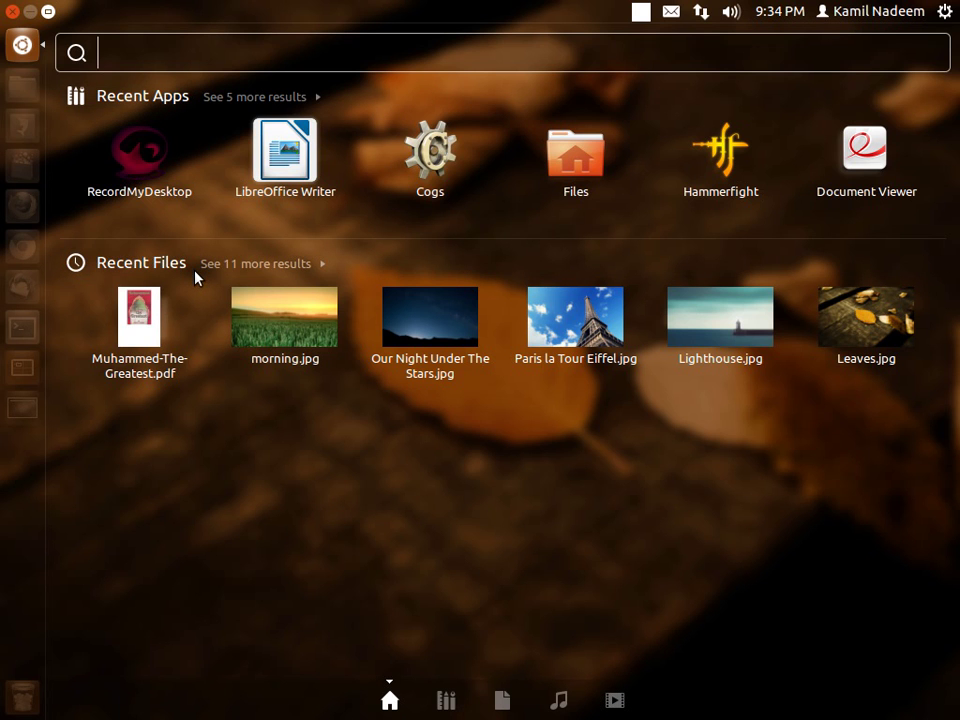
key(Return)
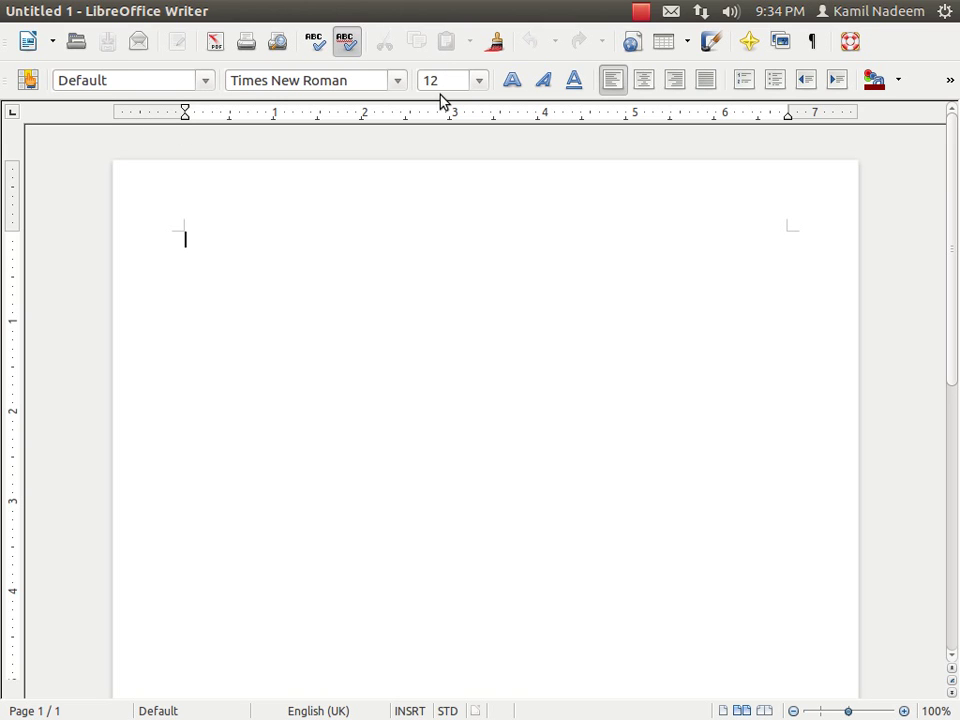
Step: Set the document font size to 60 and the font to Ubuntu, leaving italic off
click(480, 88)
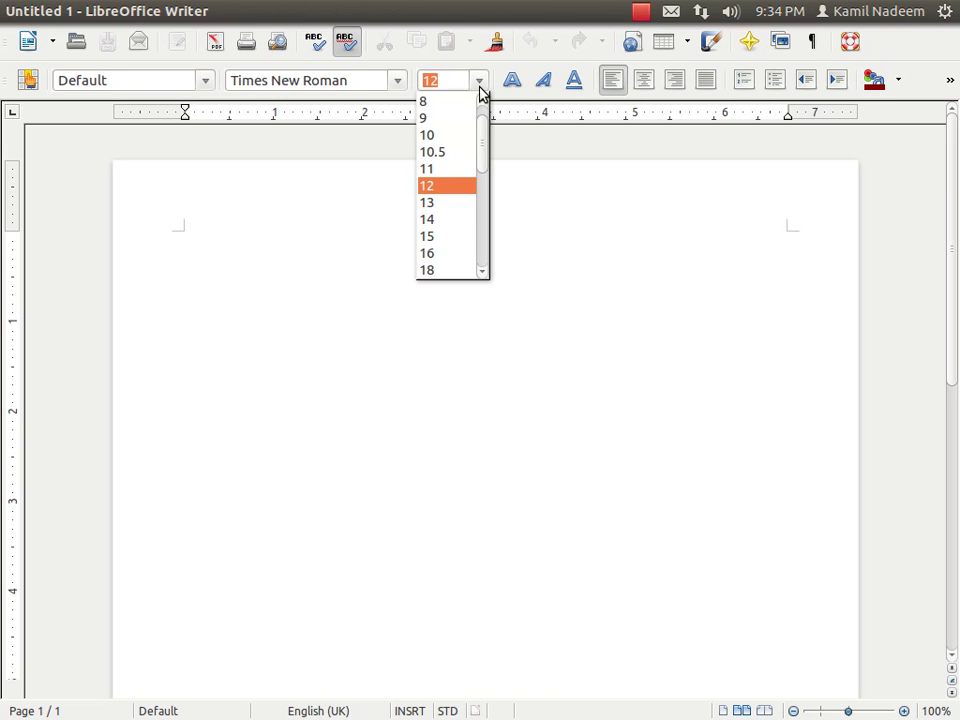
click(483, 273)
click(483, 273)
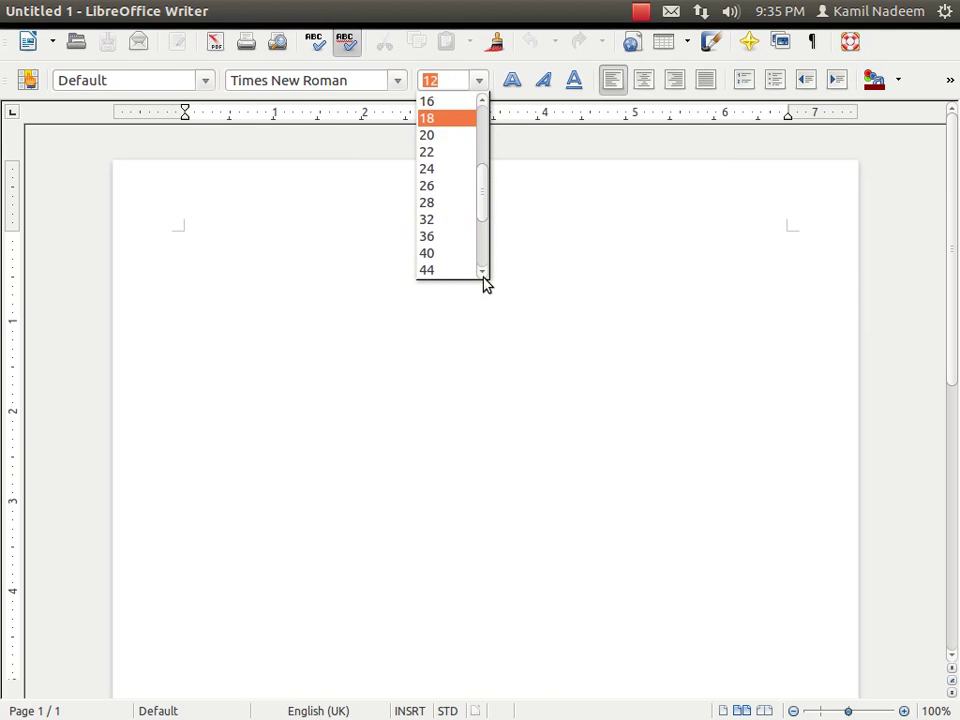
click(483, 273)
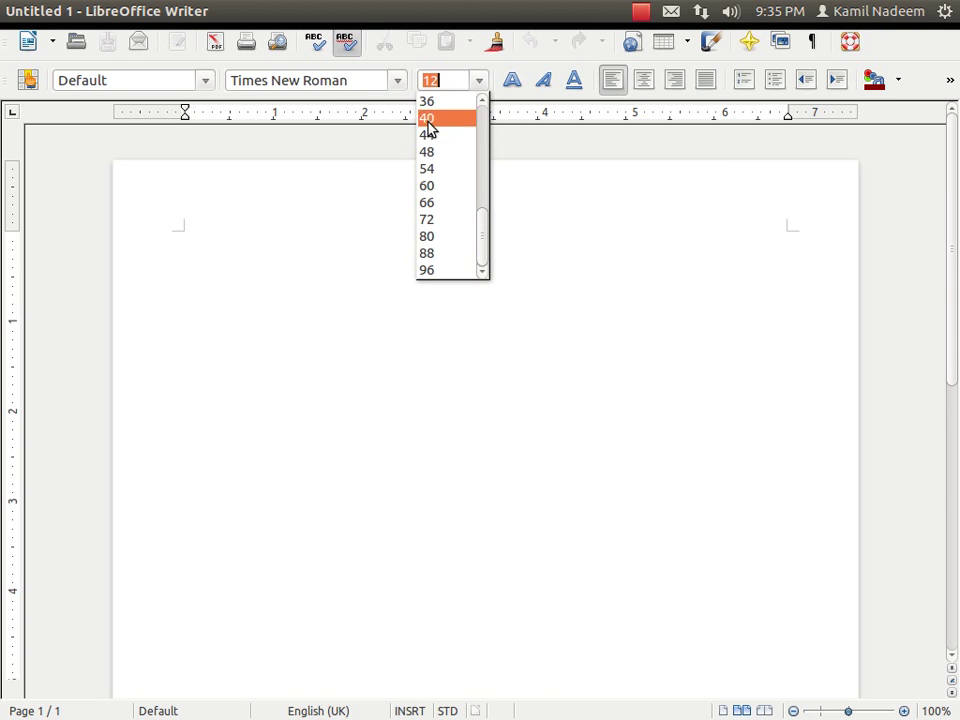
click(428, 190)
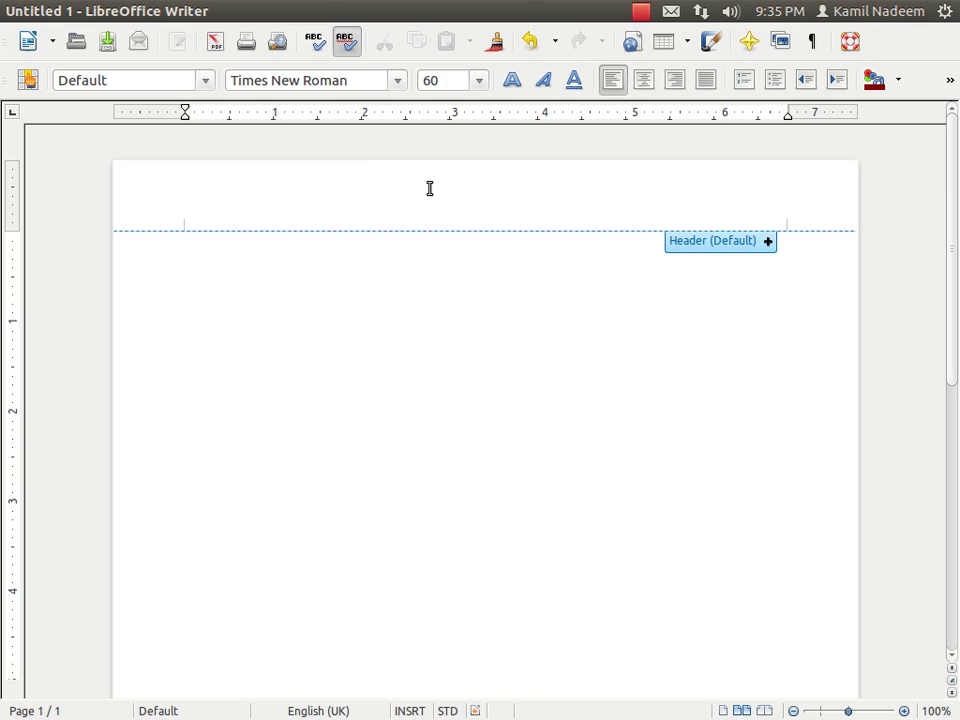
key(ctrl+i)
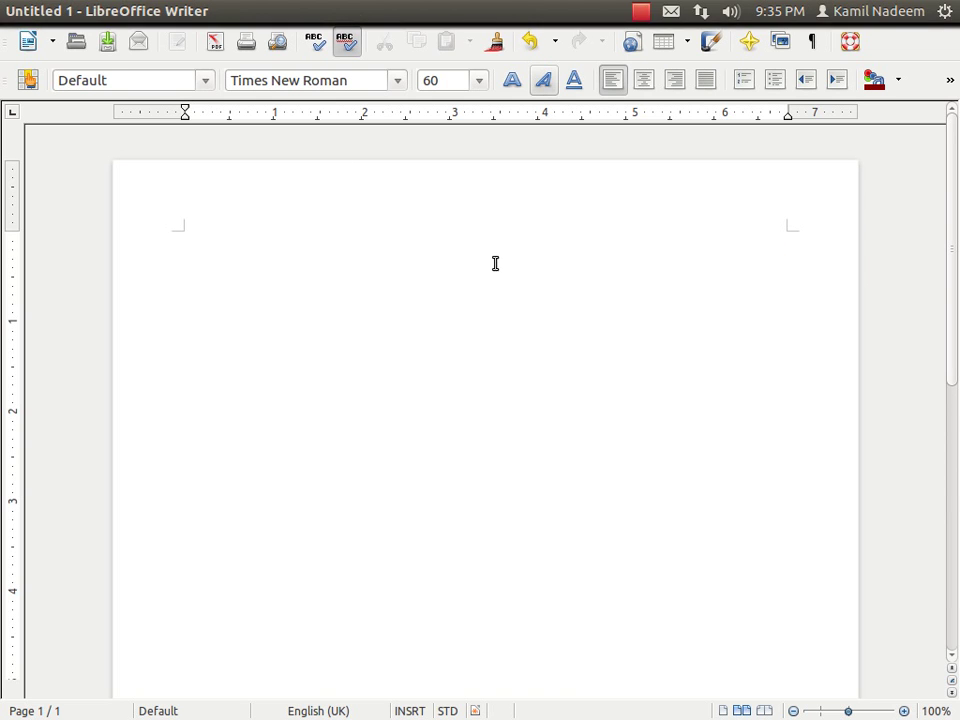
key(ctrl+i)
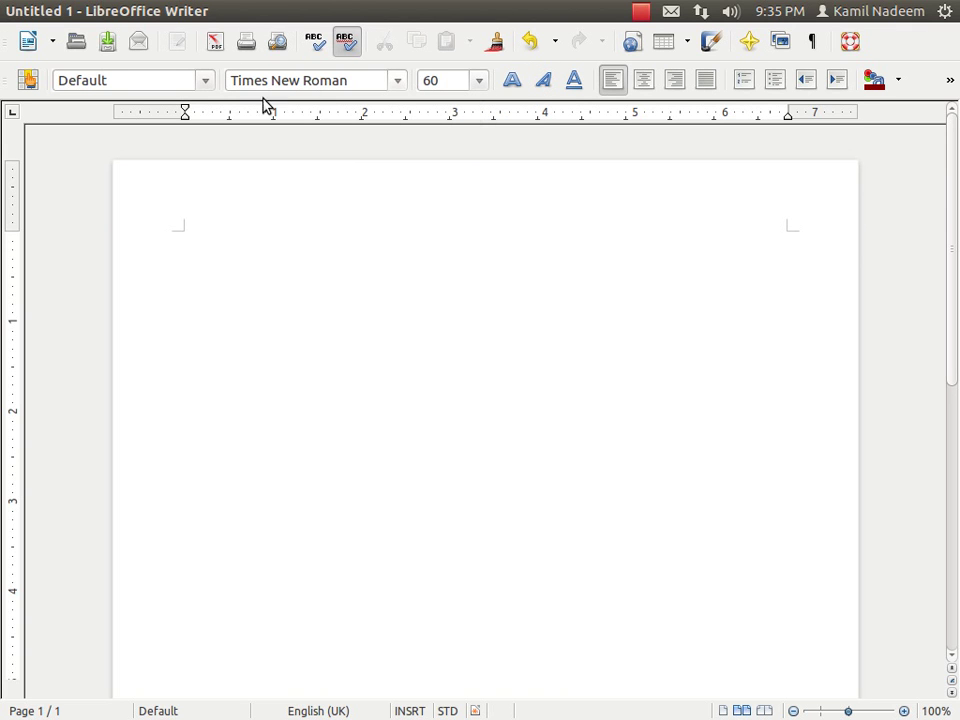
click(397, 80)
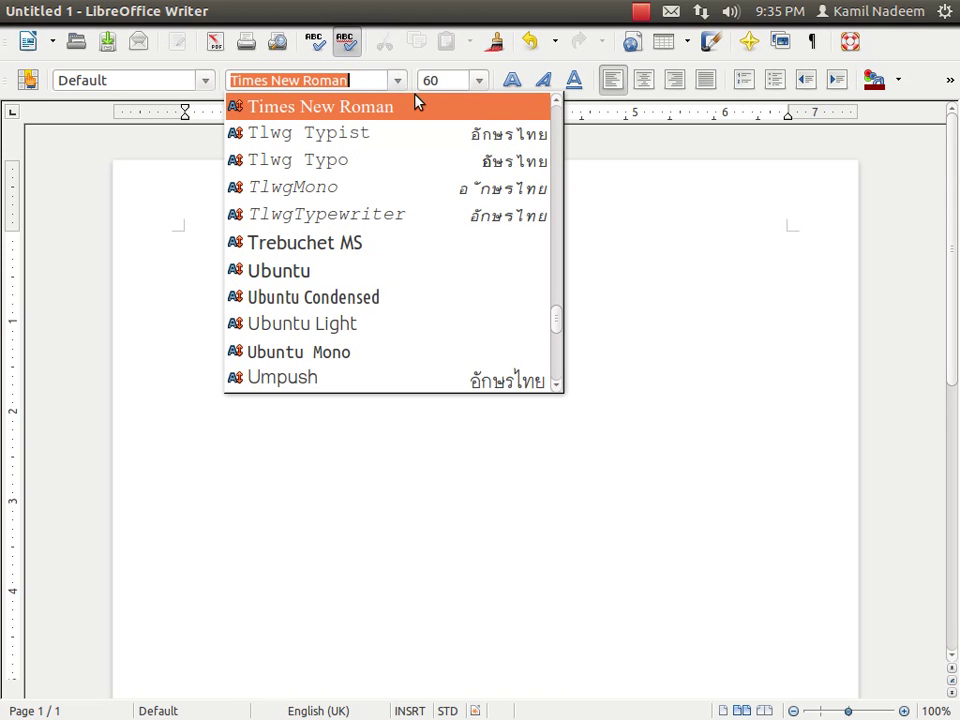
click(343, 273)
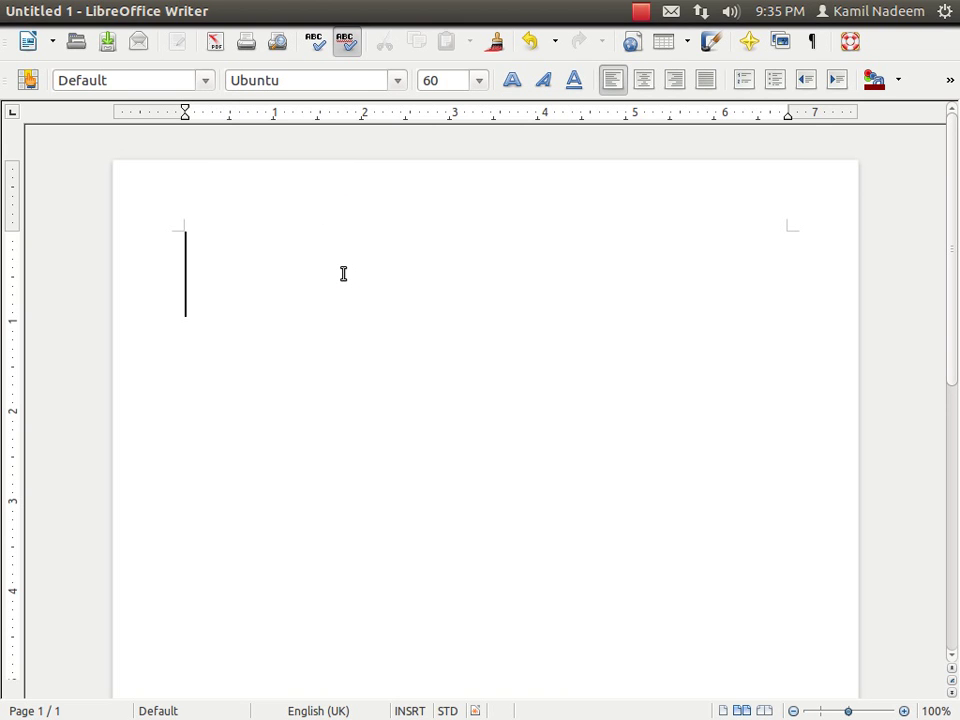
Step: Type the rest of the person's full name in the 60-pt Ubuntu text
text(Z)
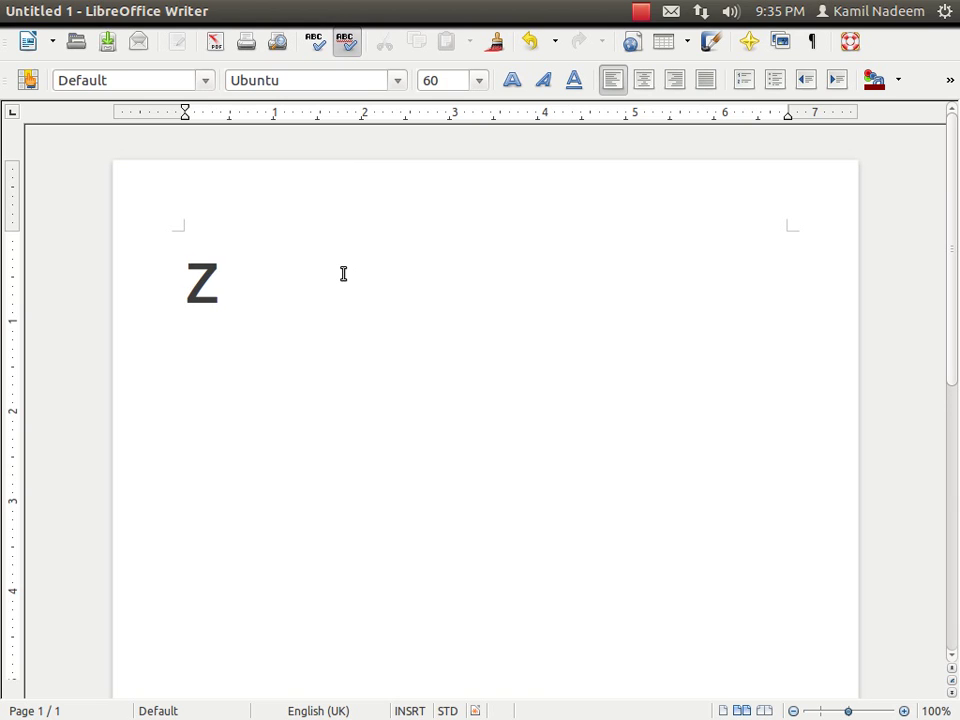
text(ai)
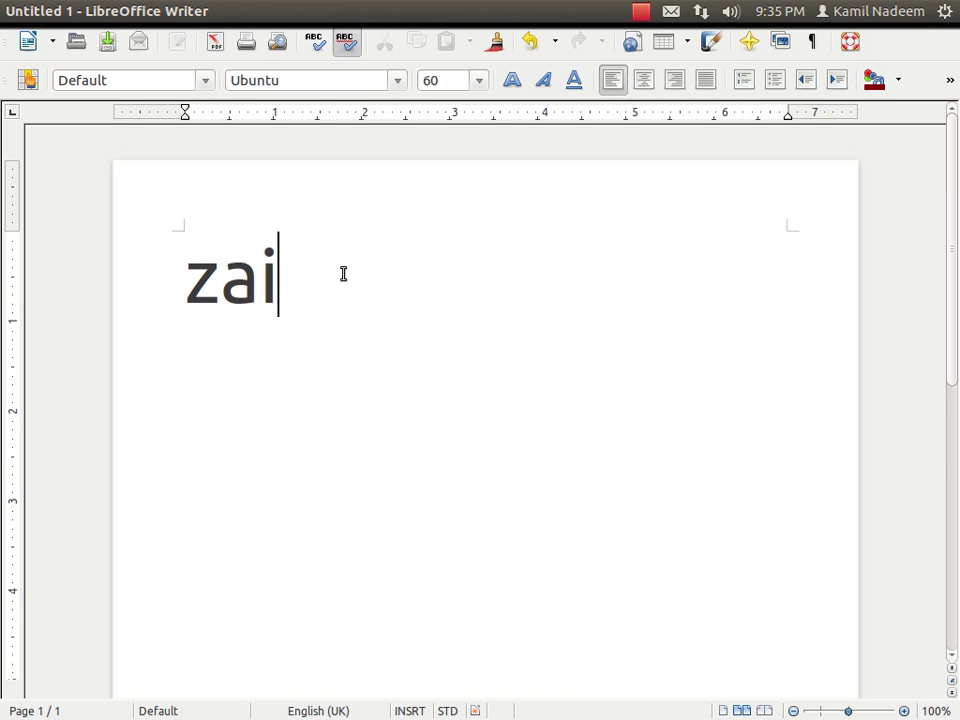
text(n)
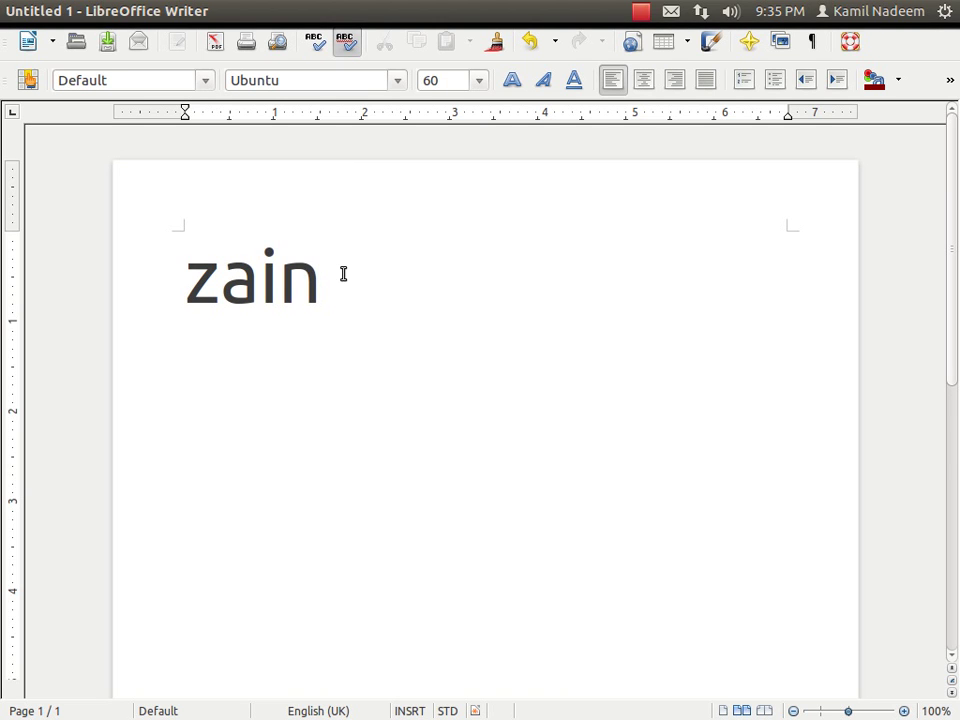
text(ul)
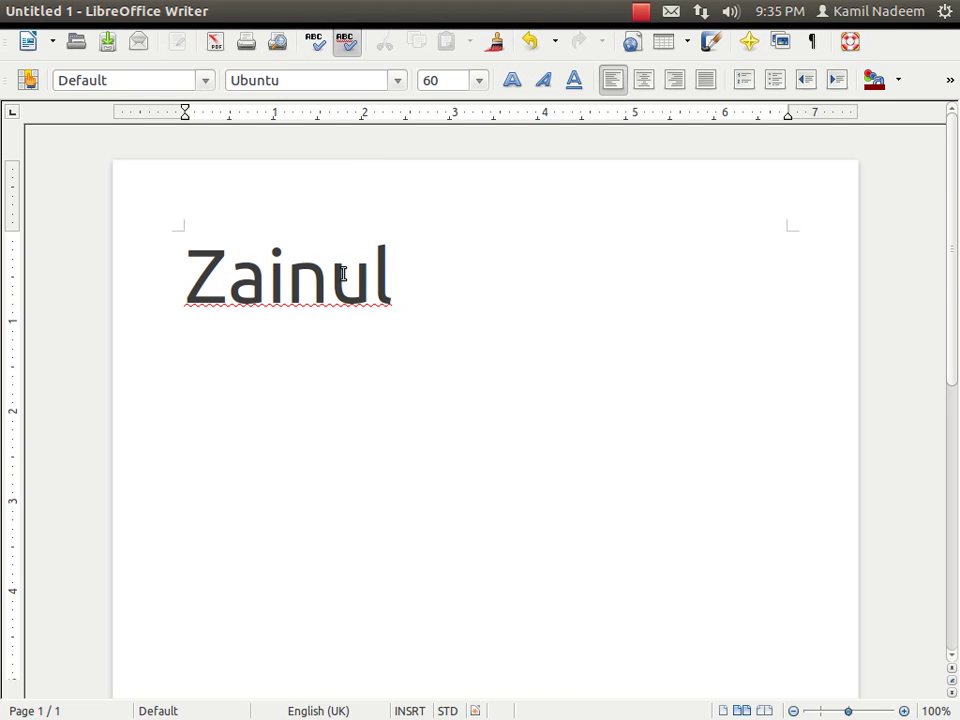
text( a)
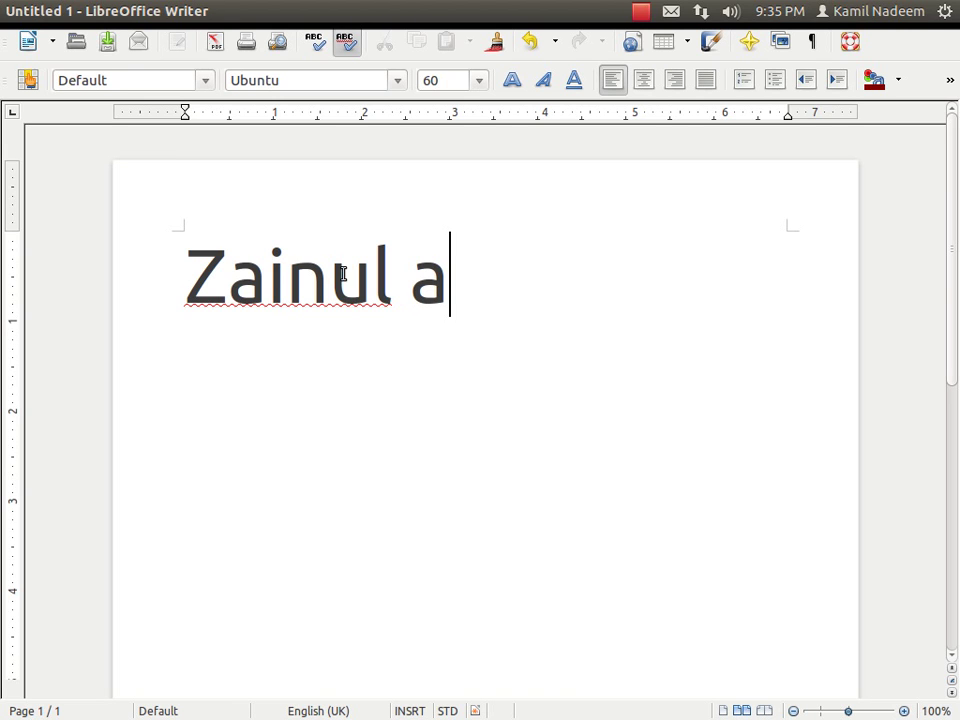
text(b)
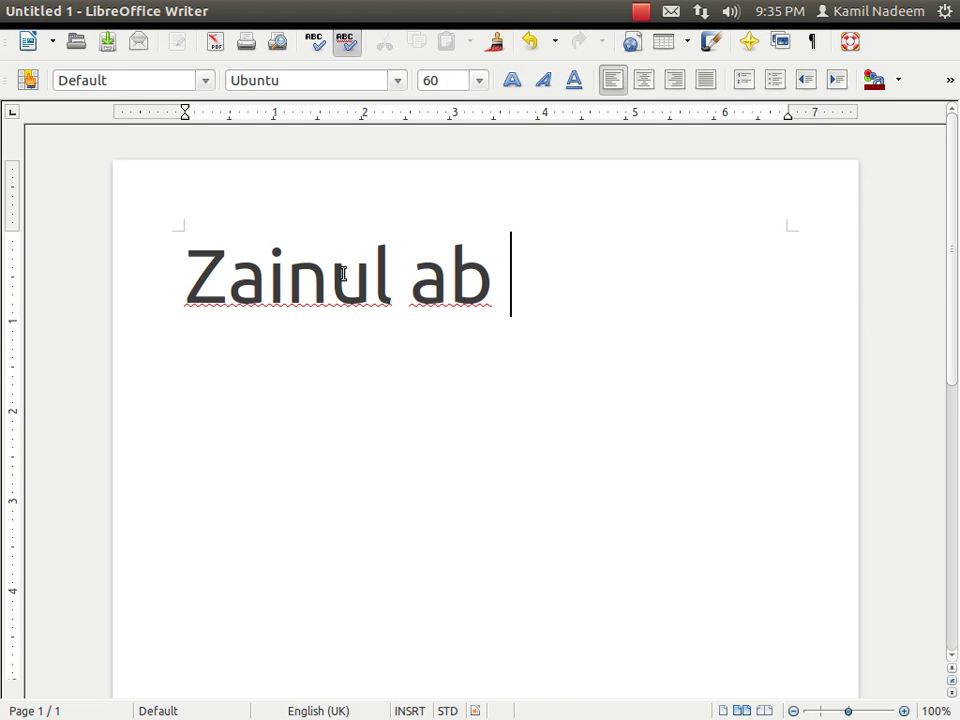
text(dee)
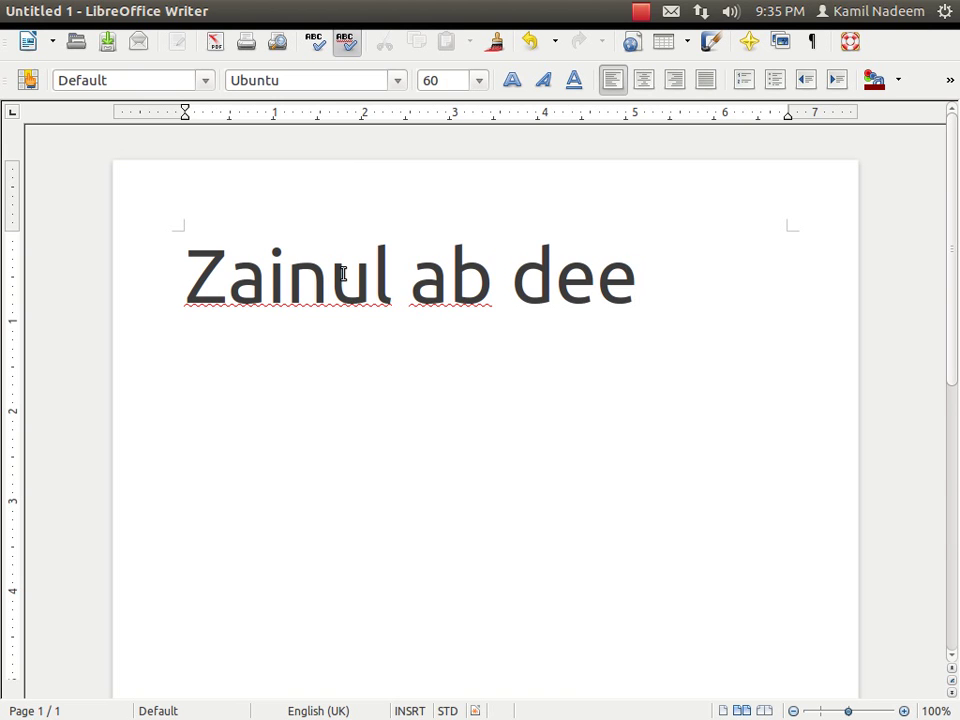
text(n )
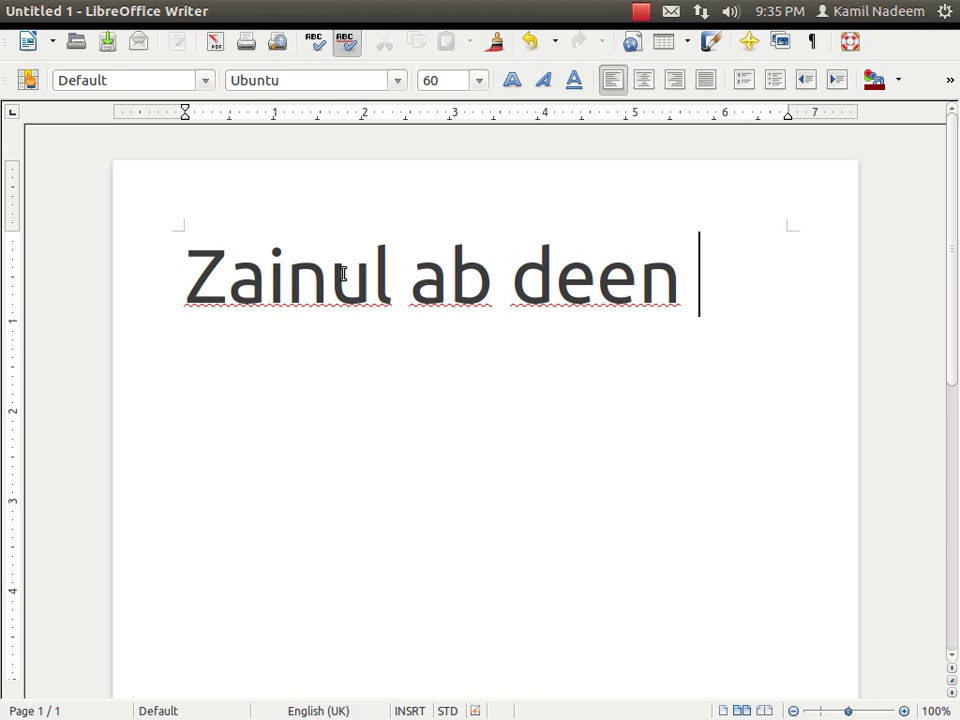
text(ali)
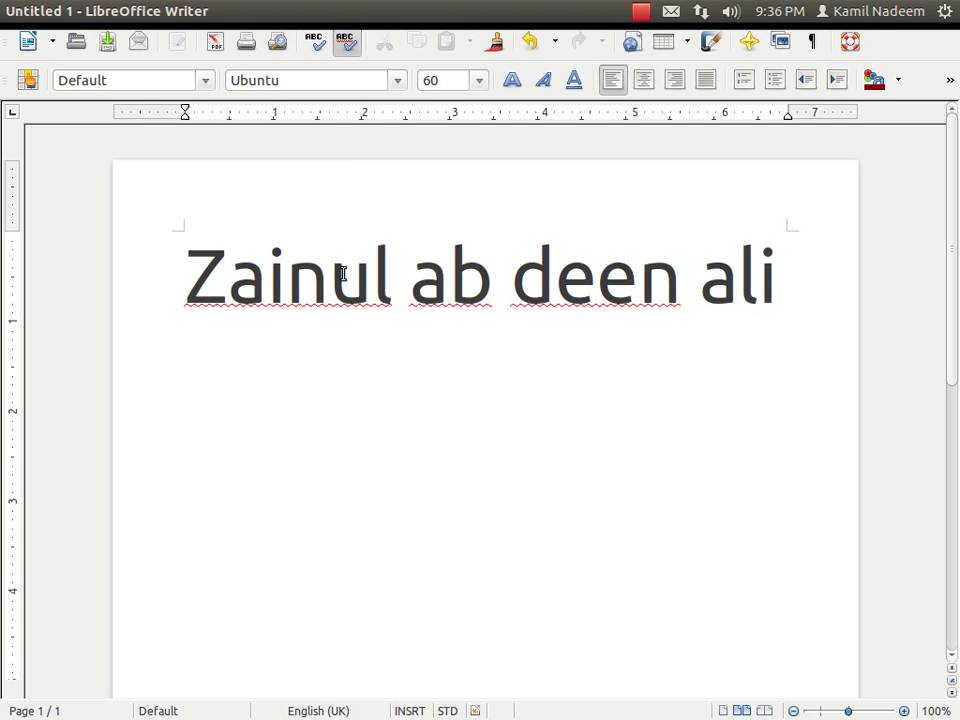
Step: Select all text and apply Capitalize Every Word through the HUD's 'cap' search, then deselect
click(205, 42)
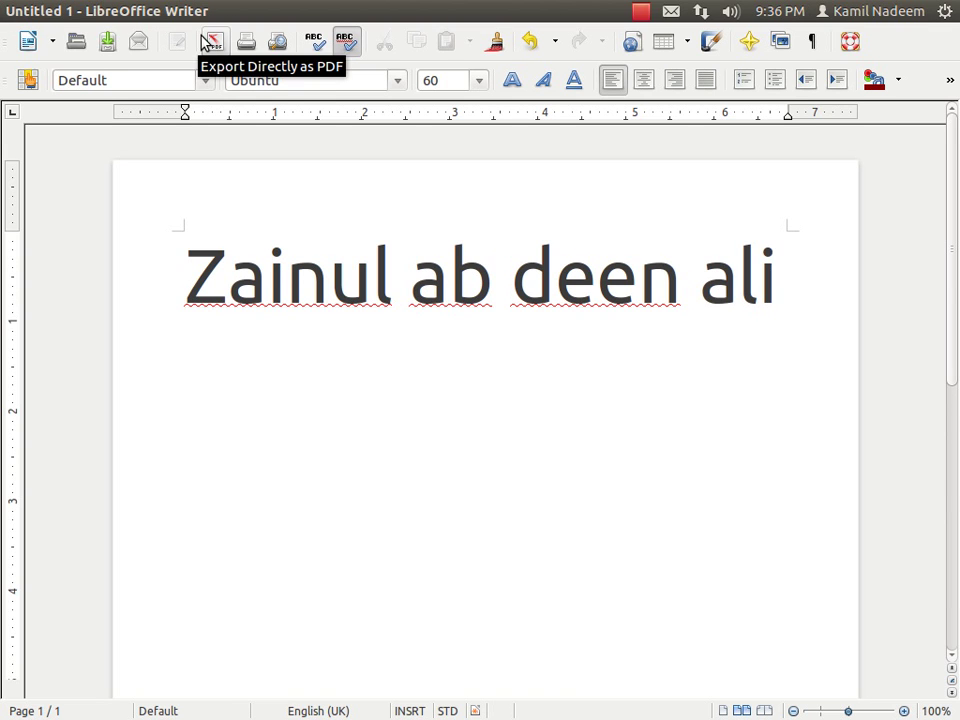
key(ctrl+a)
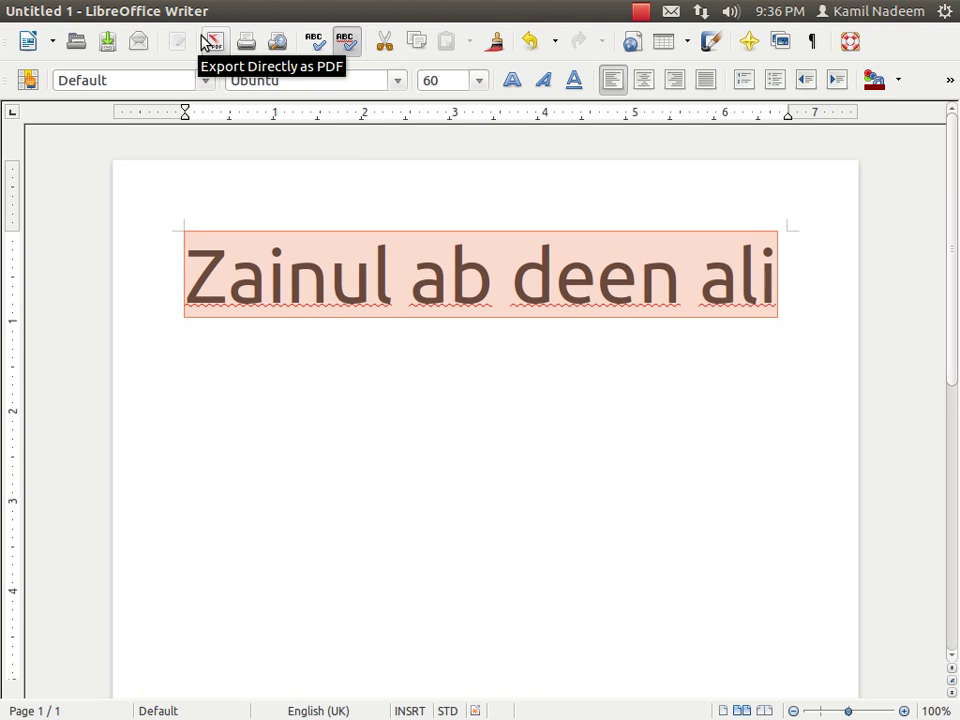
click(205, 41)
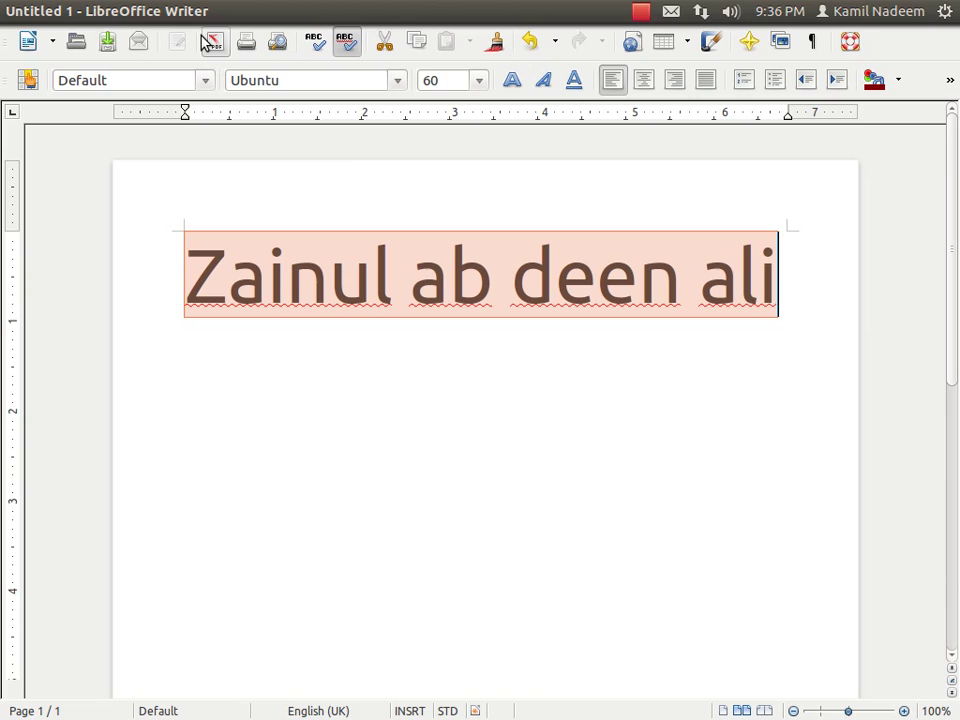
key(alt)
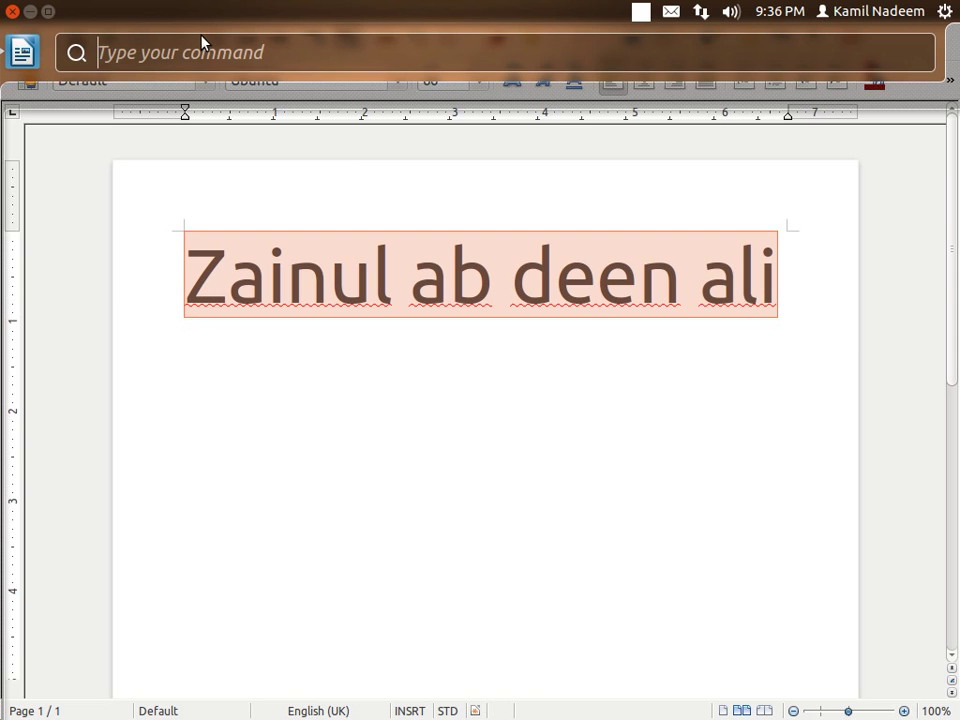
text(ca)
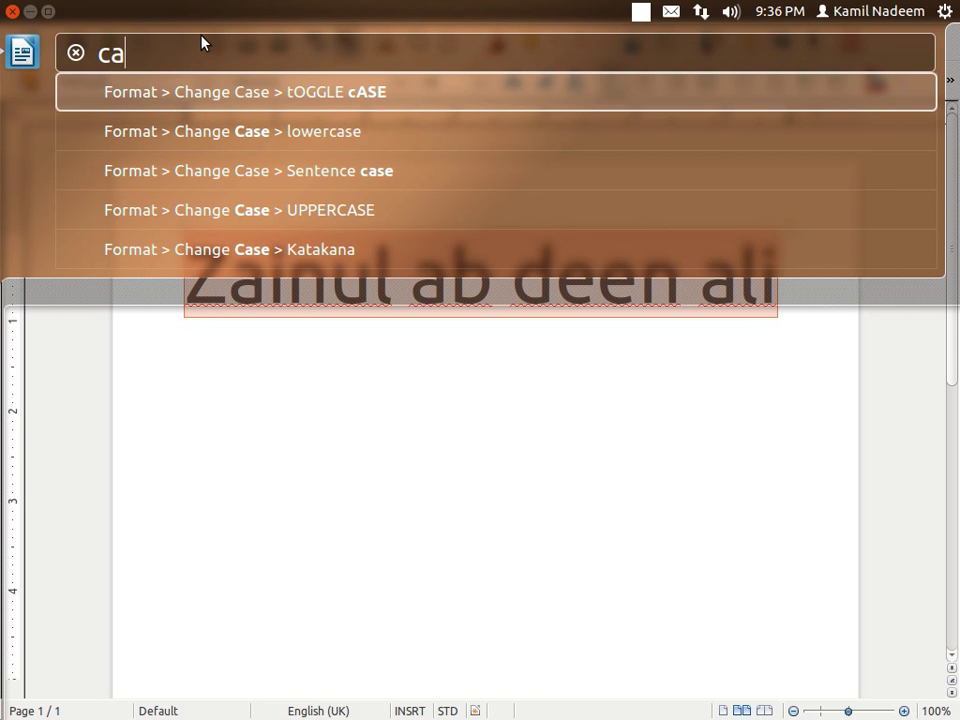
text(p)
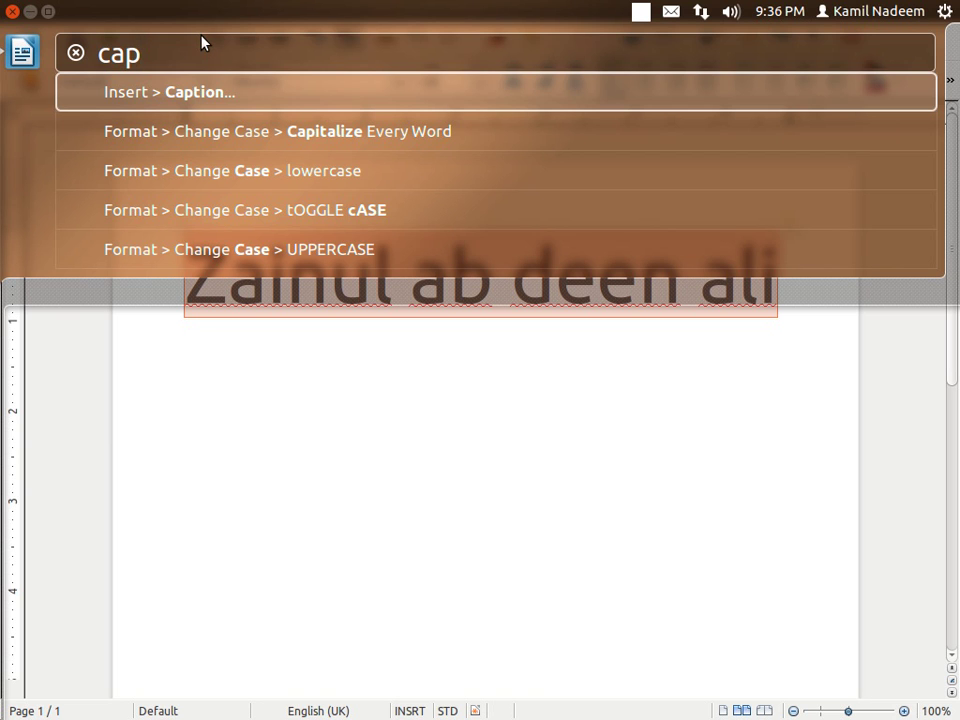
key(Down)
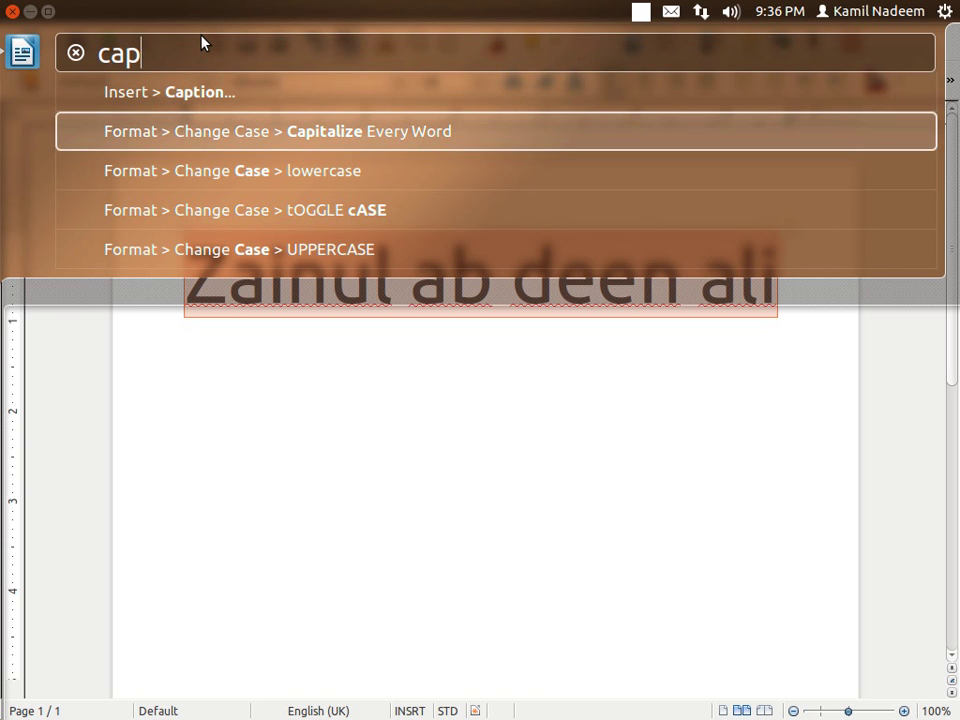
key(Down)
key(Up)
key(Return)
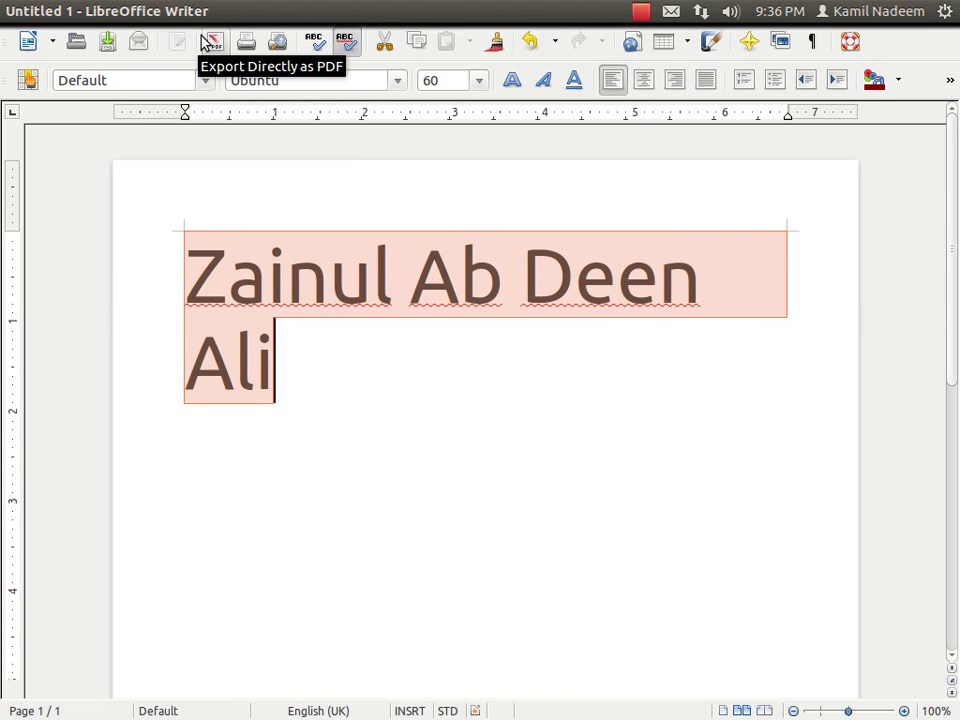
click(430, 480)
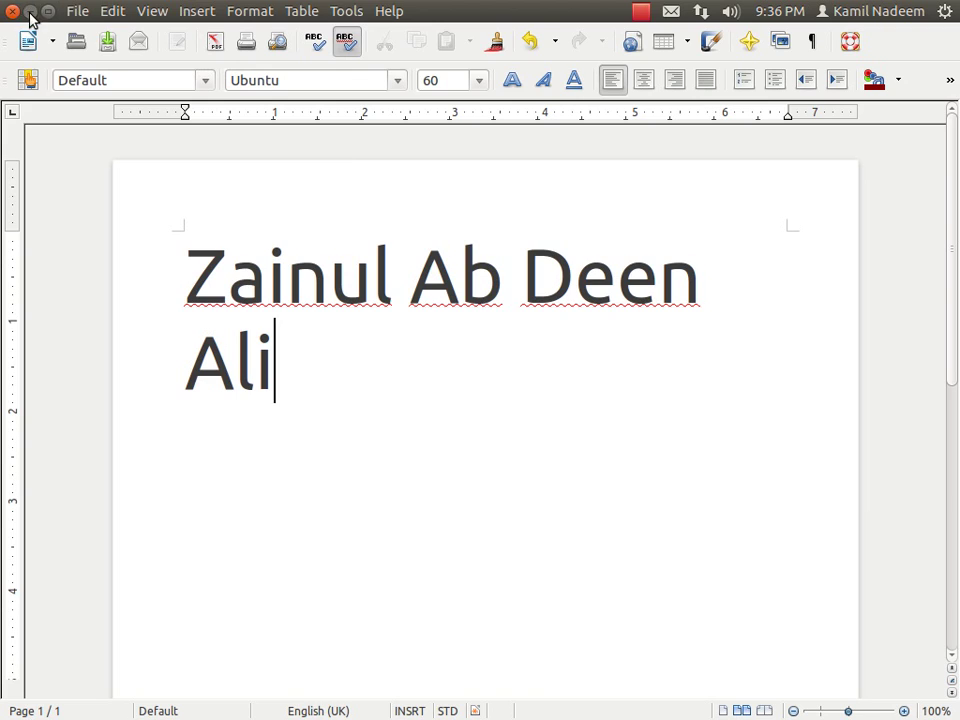
Step: Minimize the LibreOffice Writer window to show the desktop
click(30, 11)
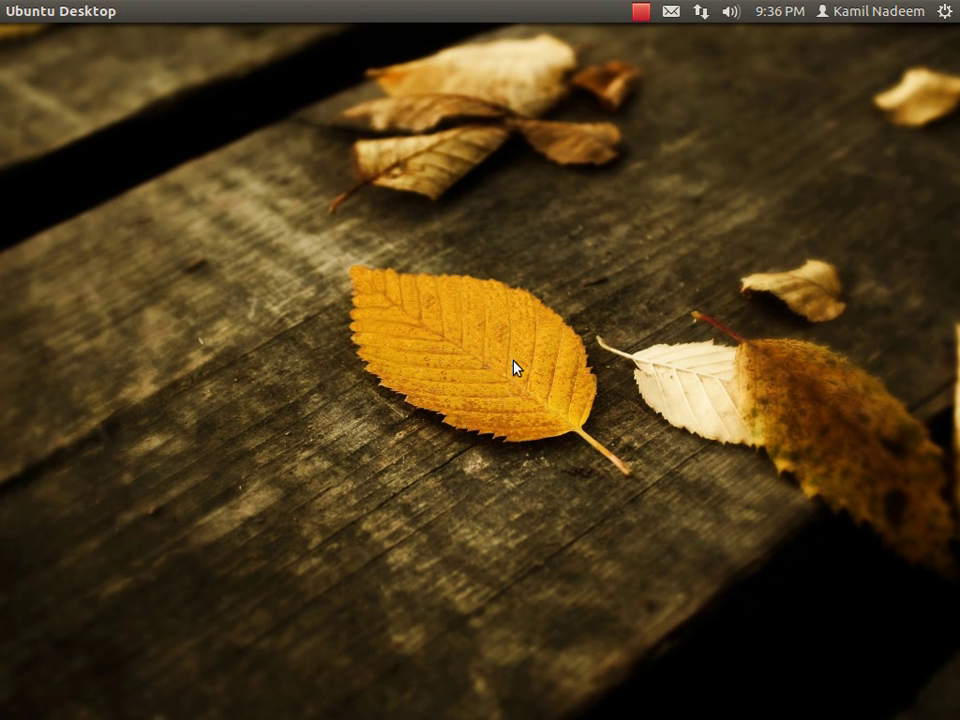